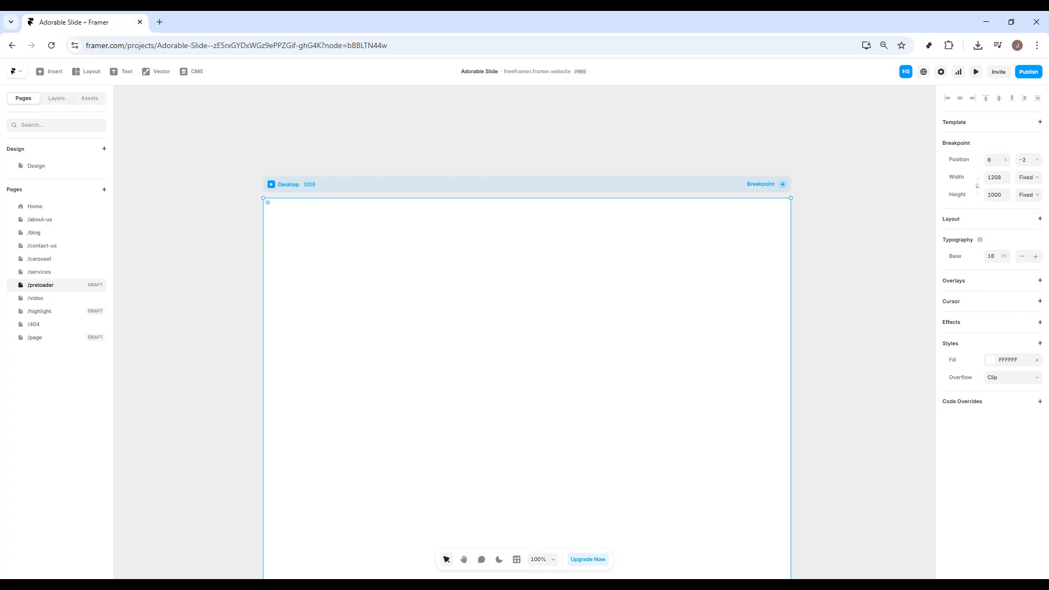
Draw a full-width frame about 1208 × 109 along the top edge of the Desktop page
key("f")
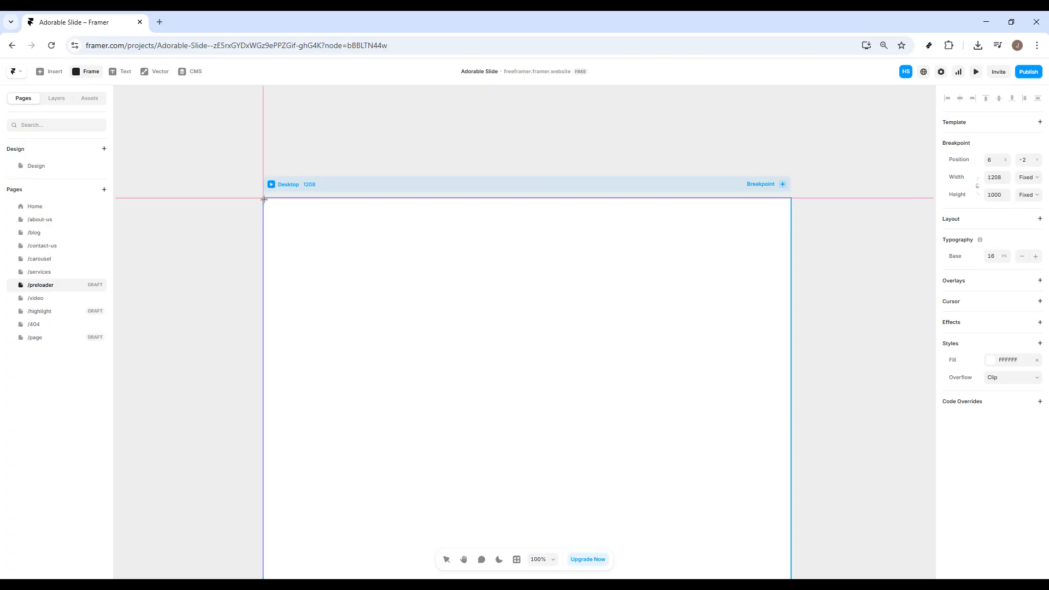
mouse_move(264, 199)
left_mouse_down()
mouse_move(315, 213)
mouse_move(790, 246)
left_mouse_up()
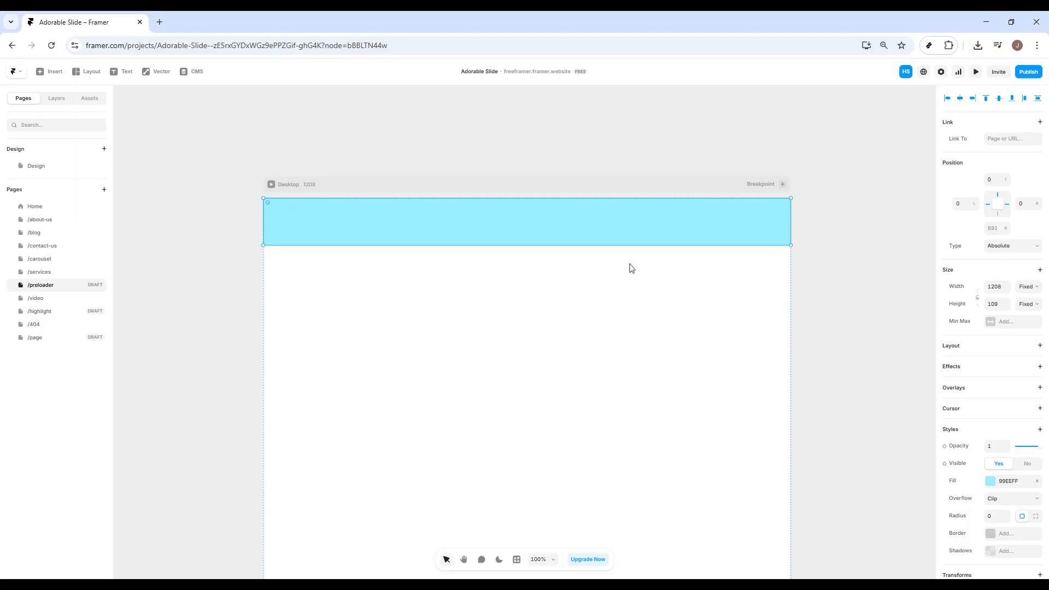
Paste the bird logo image and fit it into the left end of the header bar at about 144 × 109
key("ctrl+v")
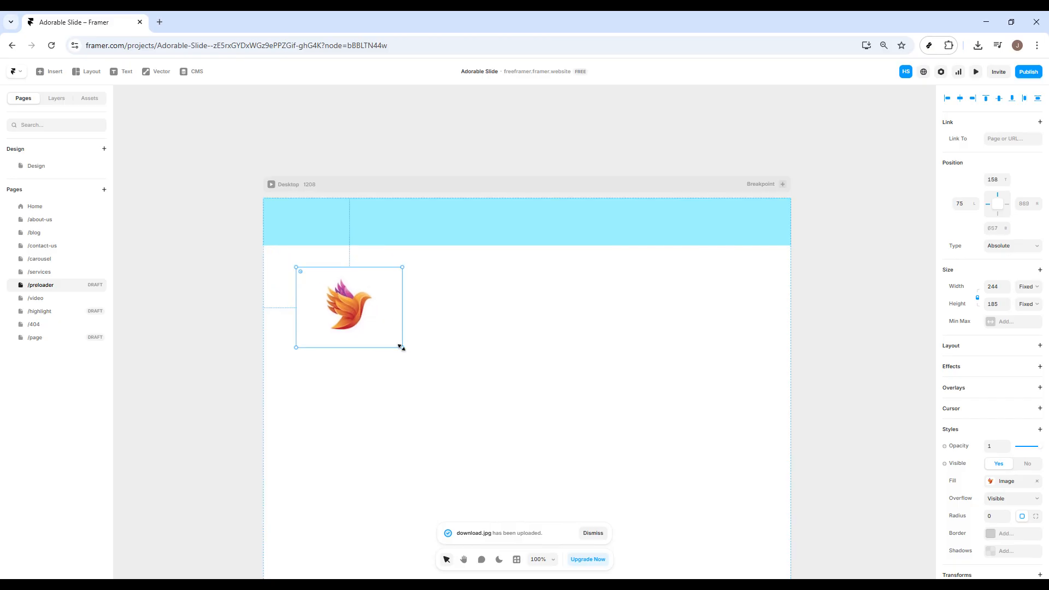
left_click_drag(402, 347, 326, 244)
left_click(322, 239)
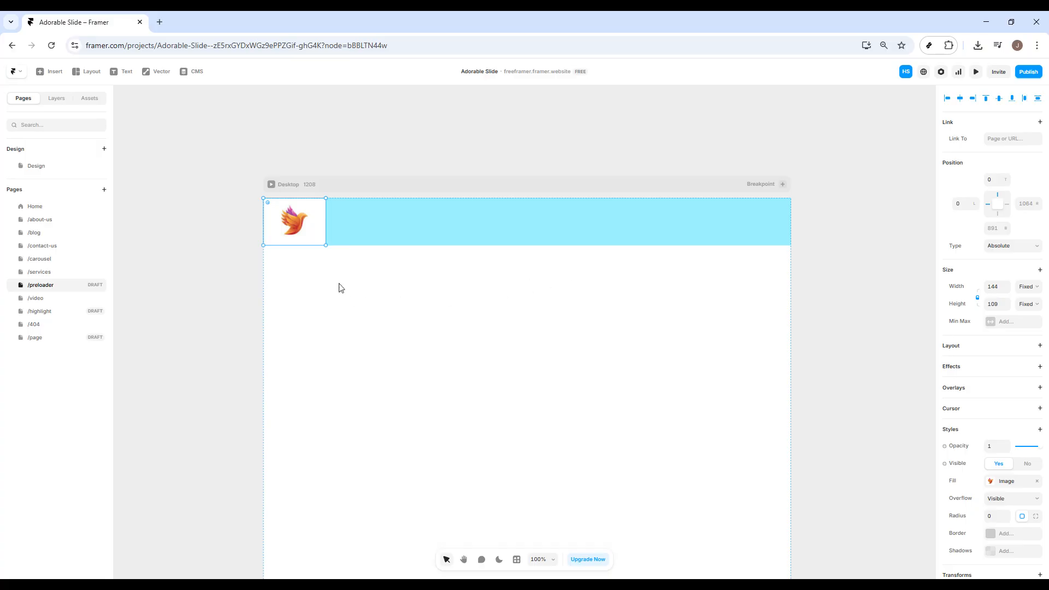
left_click_drag(311, 262, 467, 229)
right_click(468, 232)
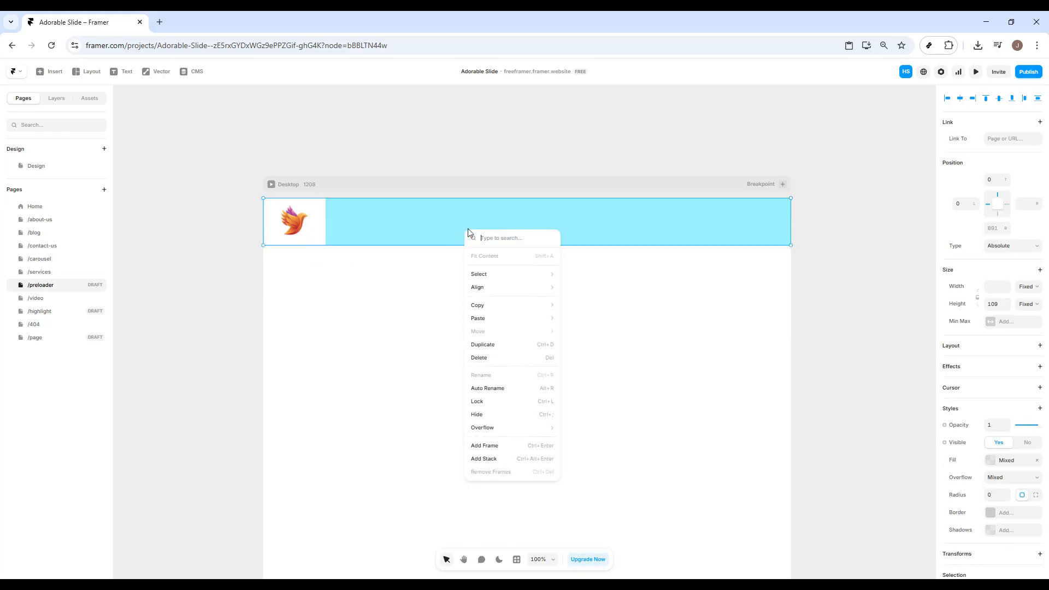
left_click(327, 258)
right_click(353, 229)
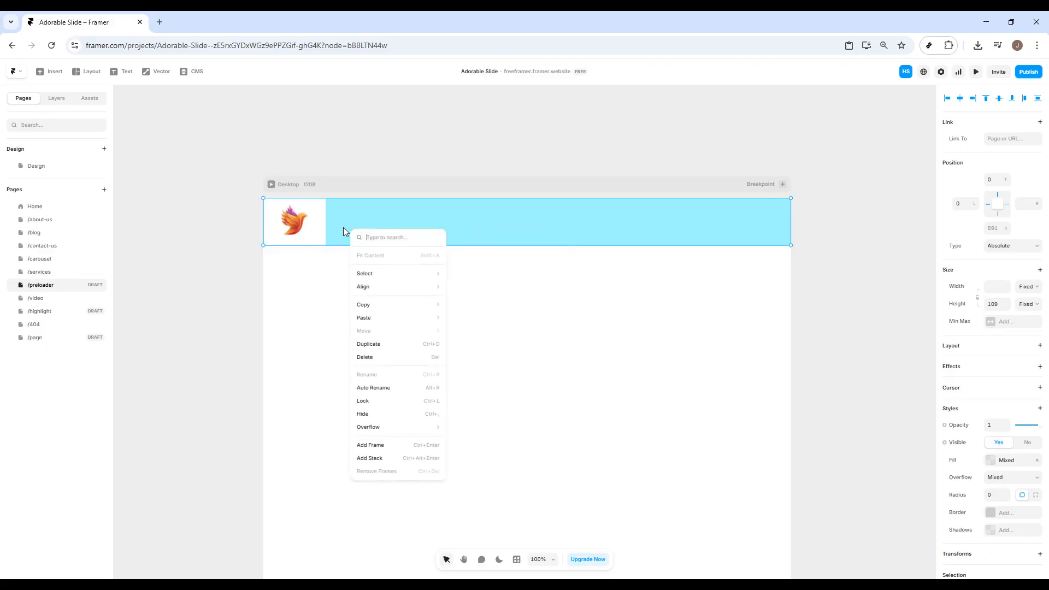
left_click(310, 251)
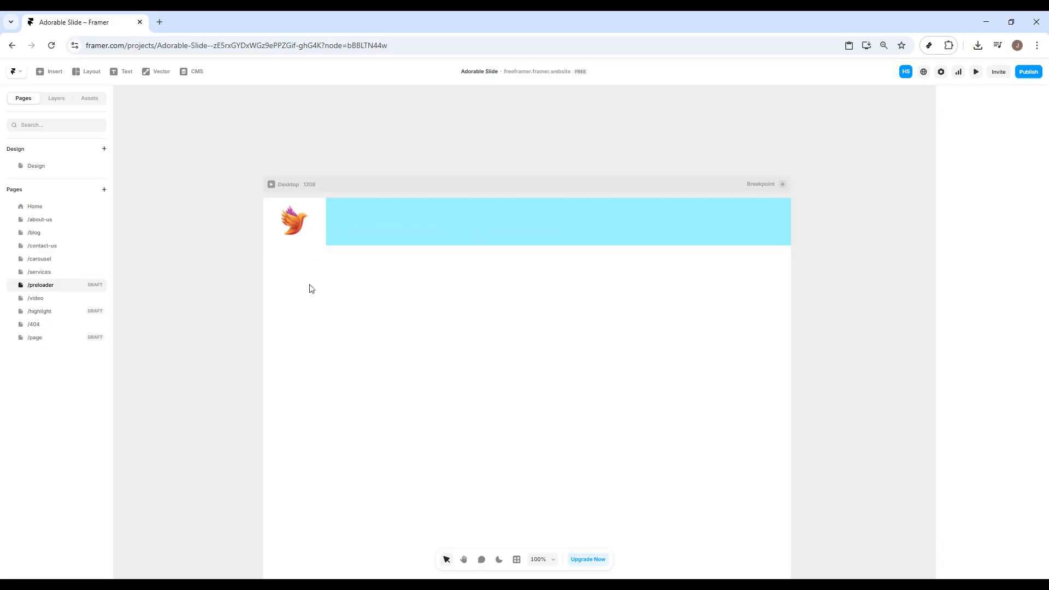
left_click_drag(309, 283, 560, 221)
right_click(310, 220)
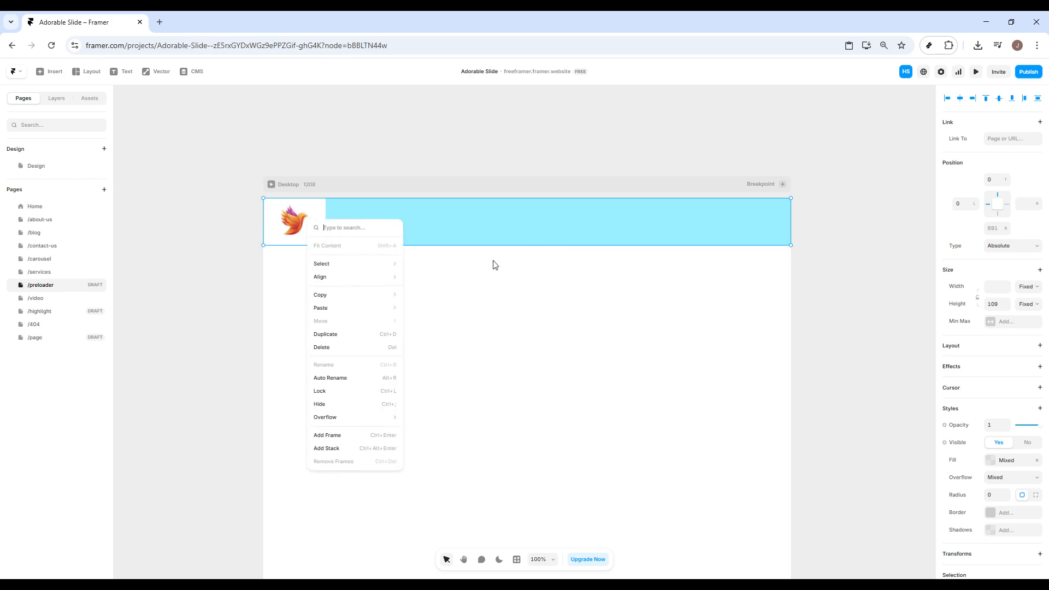
key("Escape")
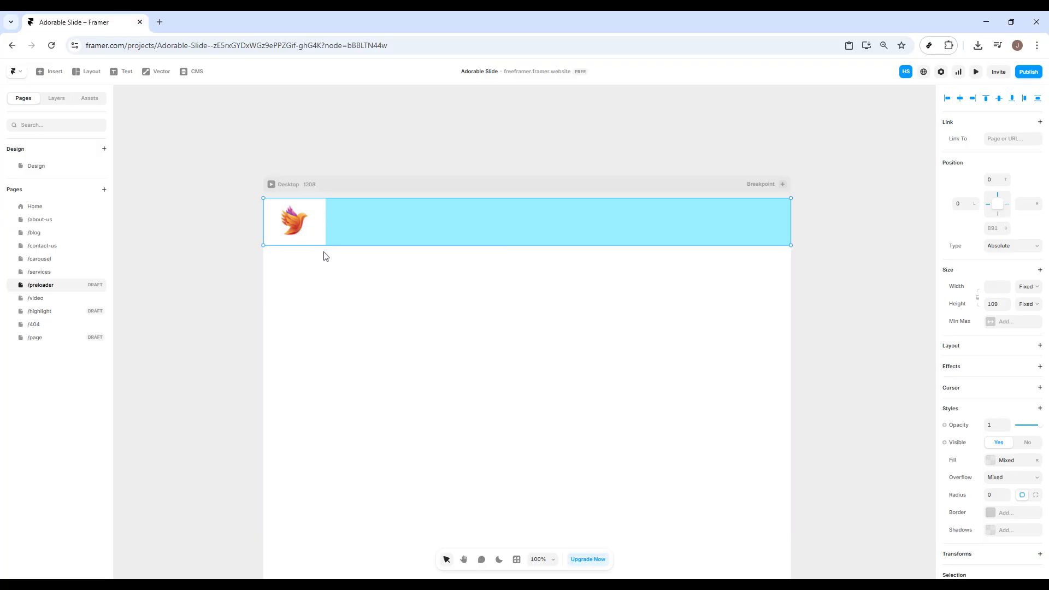
left_click(284, 211)
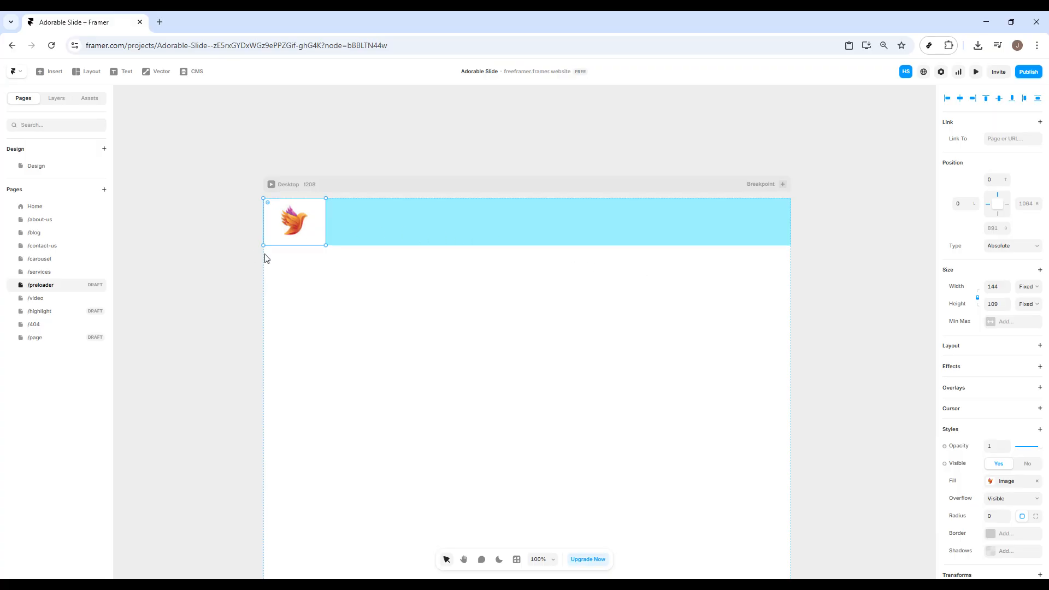
Create a component named "trest" from the blue header frame
right_click(339, 233)
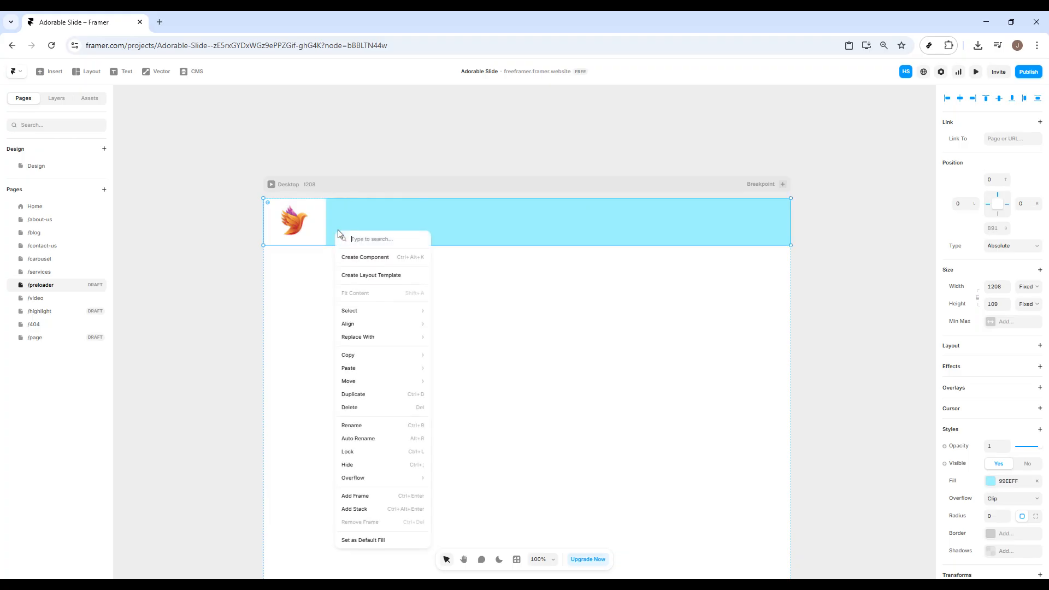
left_click(391, 258)
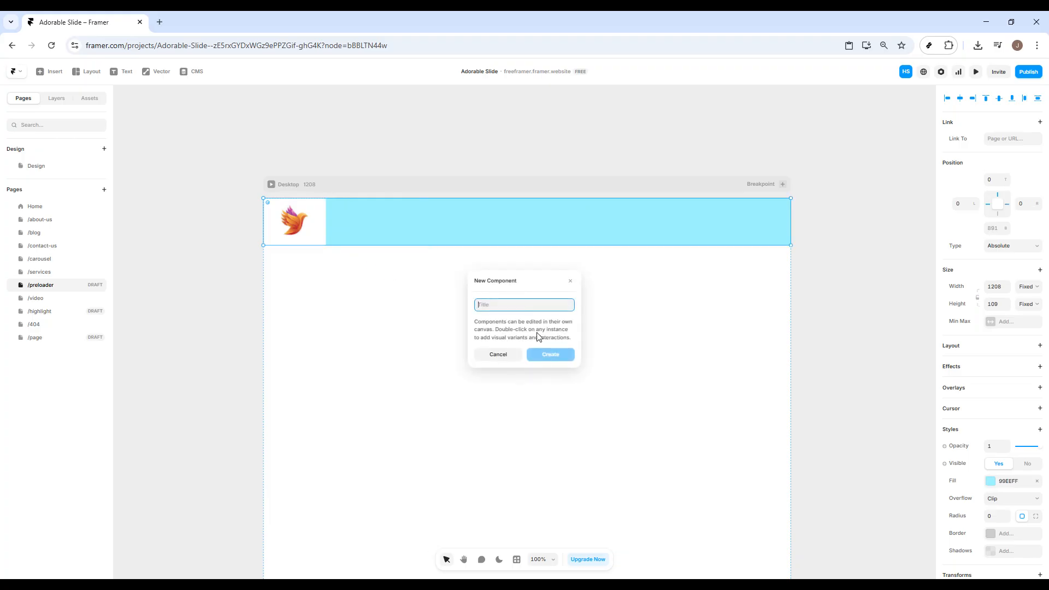
type("trest")
key("Return")
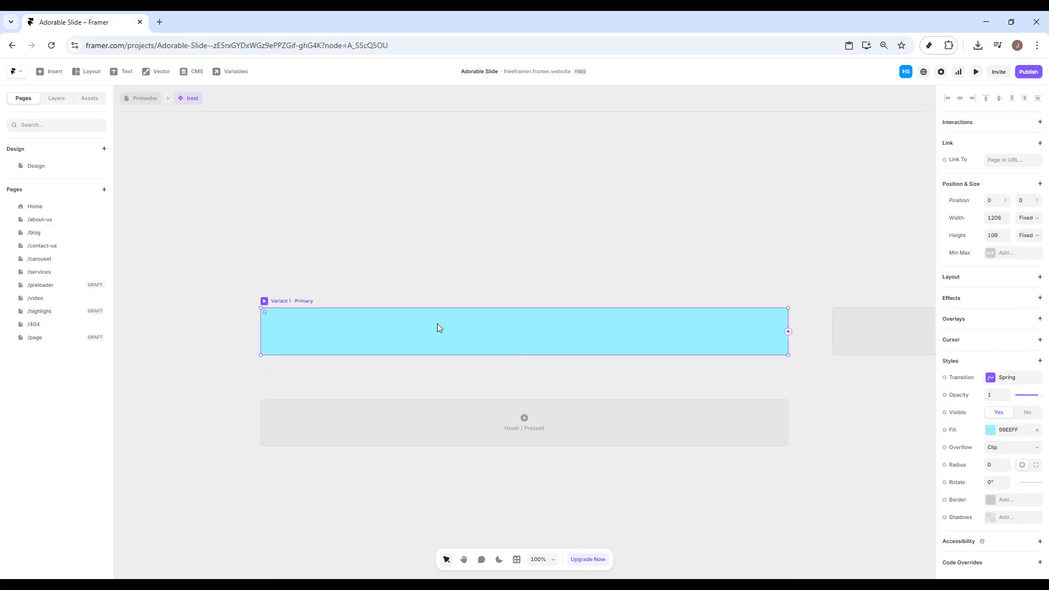
Add a second variant of the header component and set its opacity to 0
left_click(862, 323)
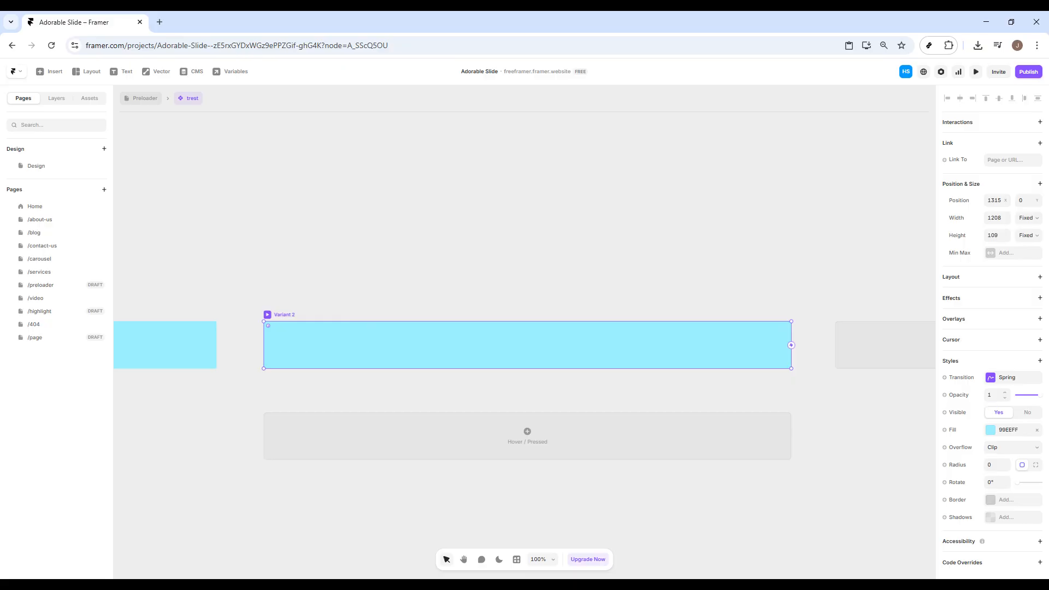
left_click(1006, 399)
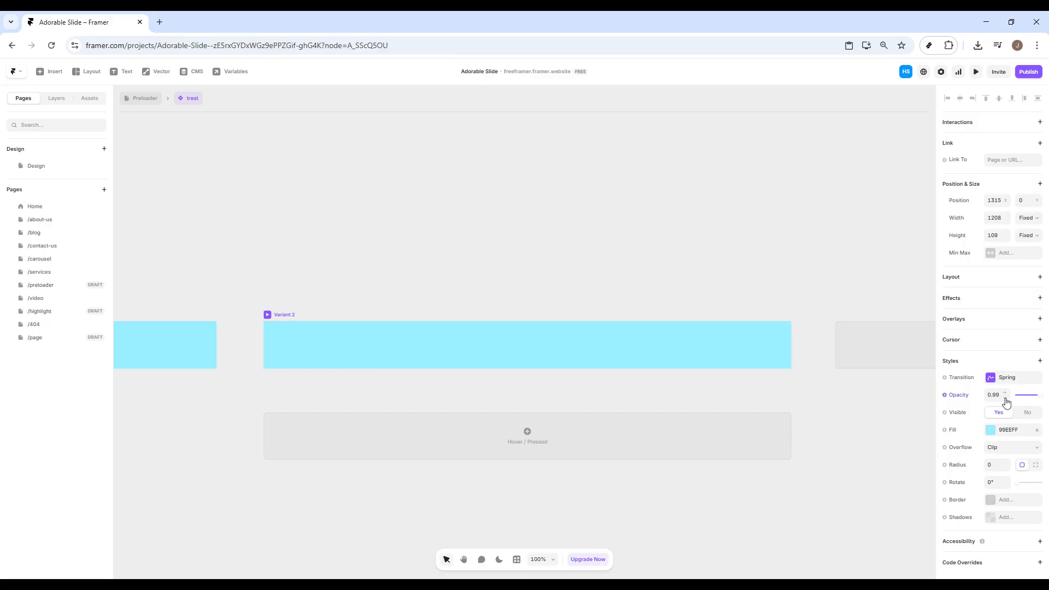
left_click(994, 395)
type("0")
key("Return")
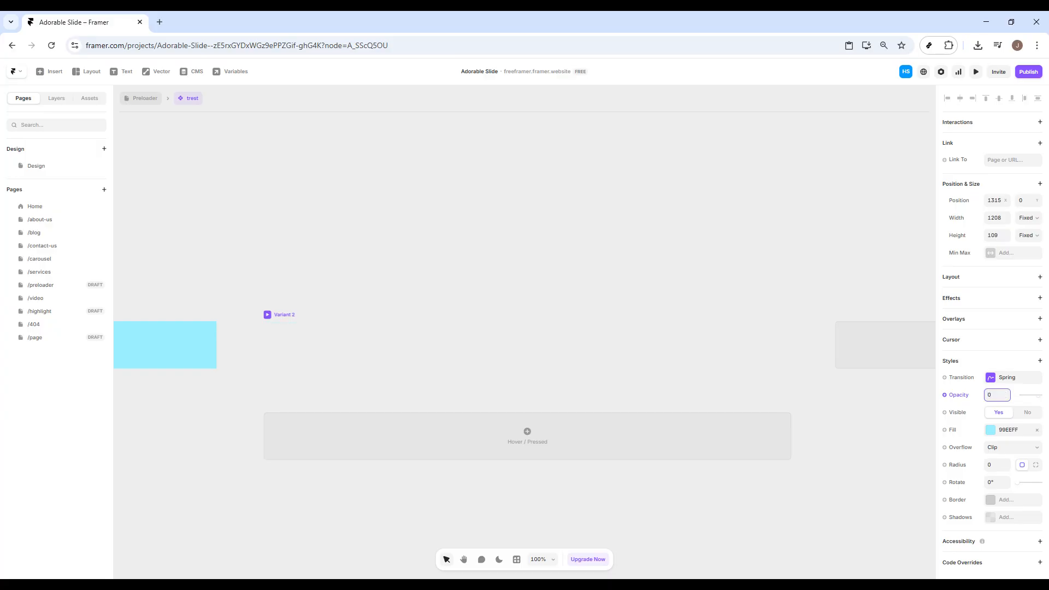
Set the spring transition time of the primary variant to 0.5
left_click(303, 268)
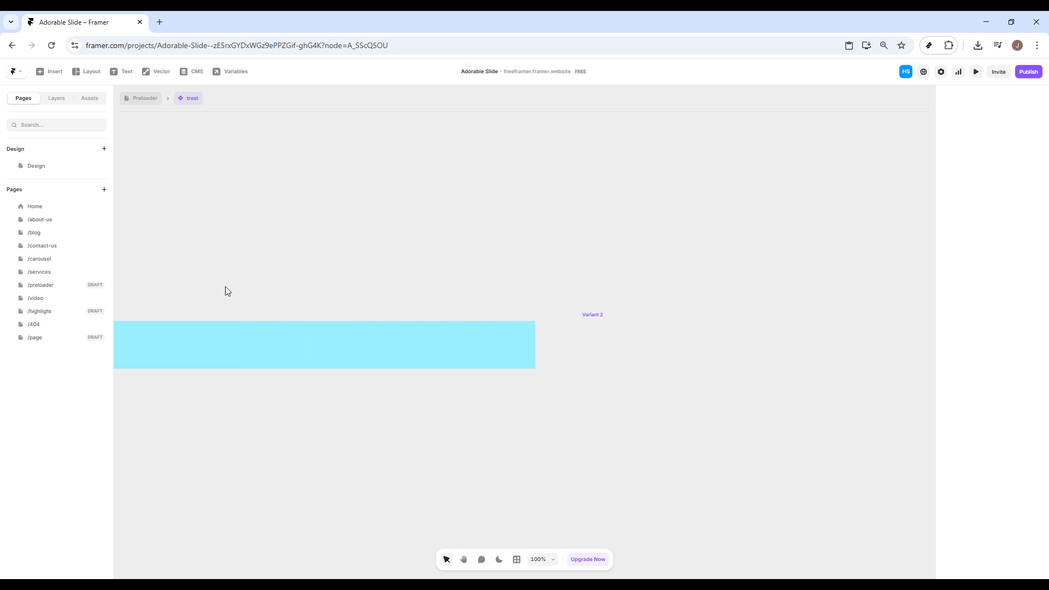
left_click(459, 341)
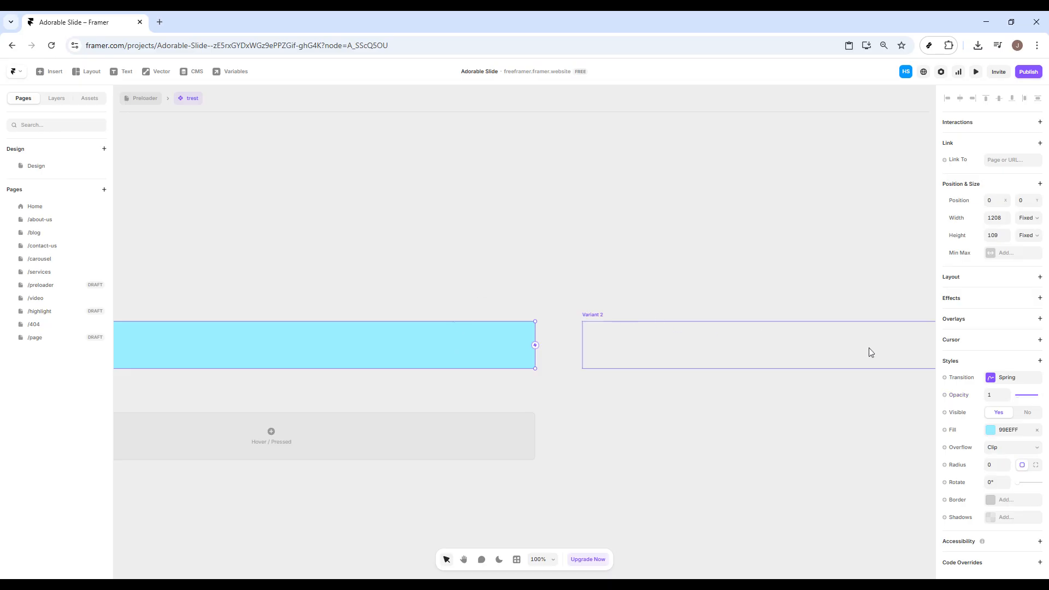
left_click(1008, 378)
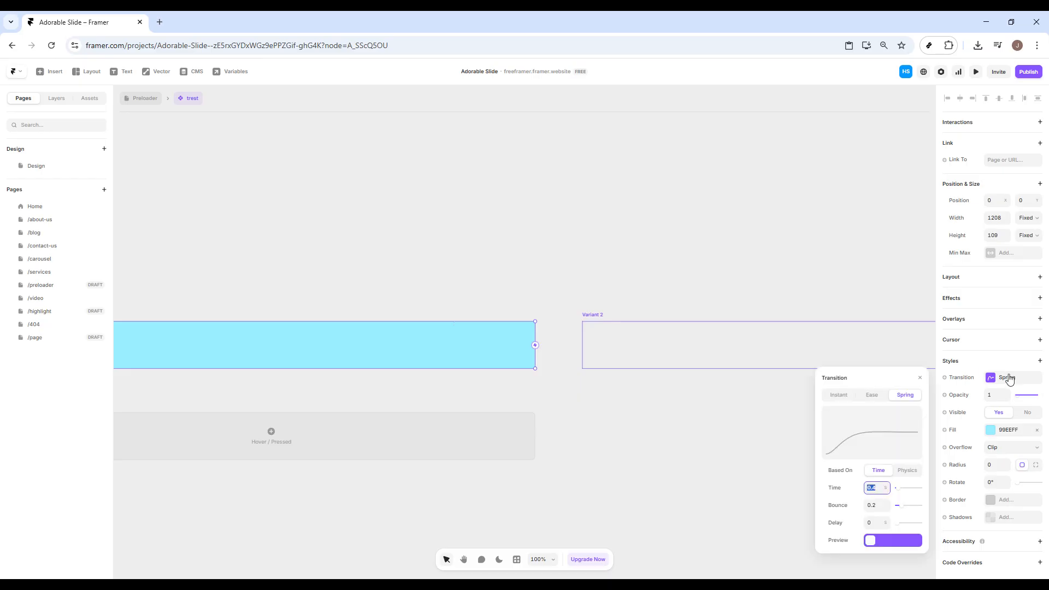
left_click(885, 490)
type("0.5")
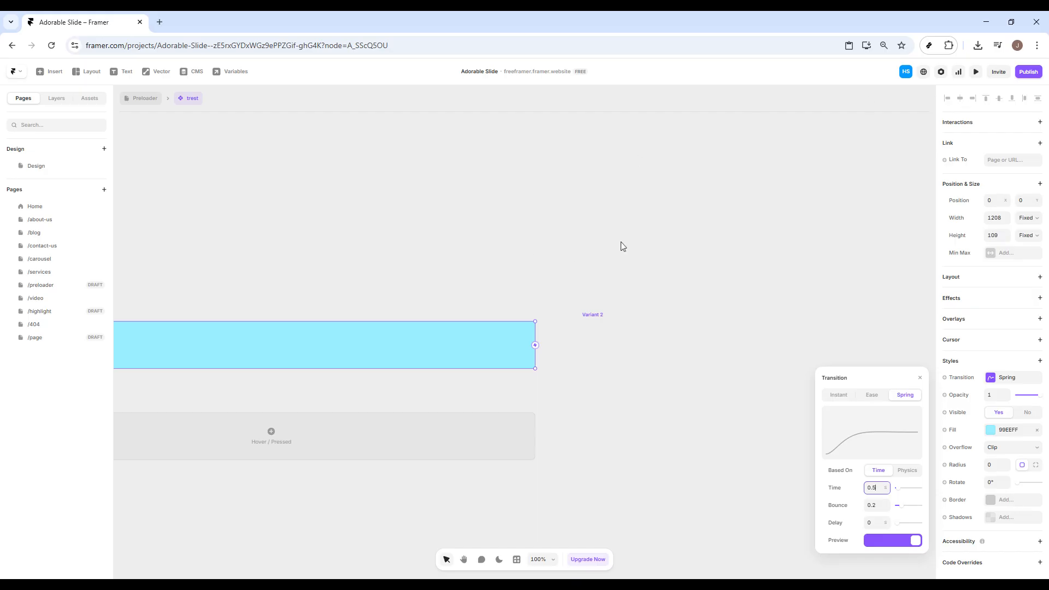
Preview the header component and return to its editing canvas
left_click(976, 71)
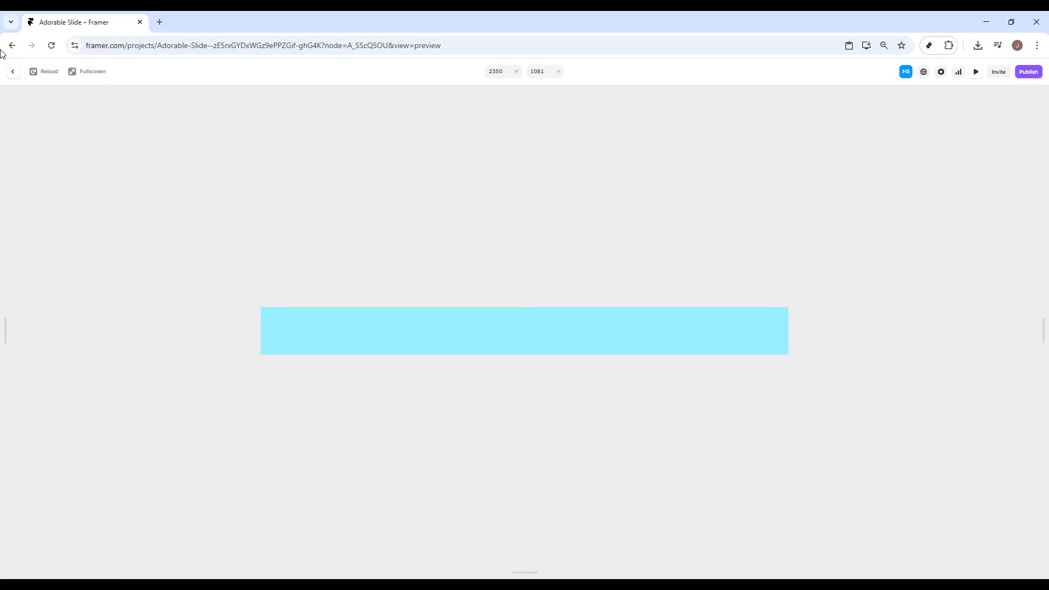
left_click(13, 72)
left_click(387, 203)
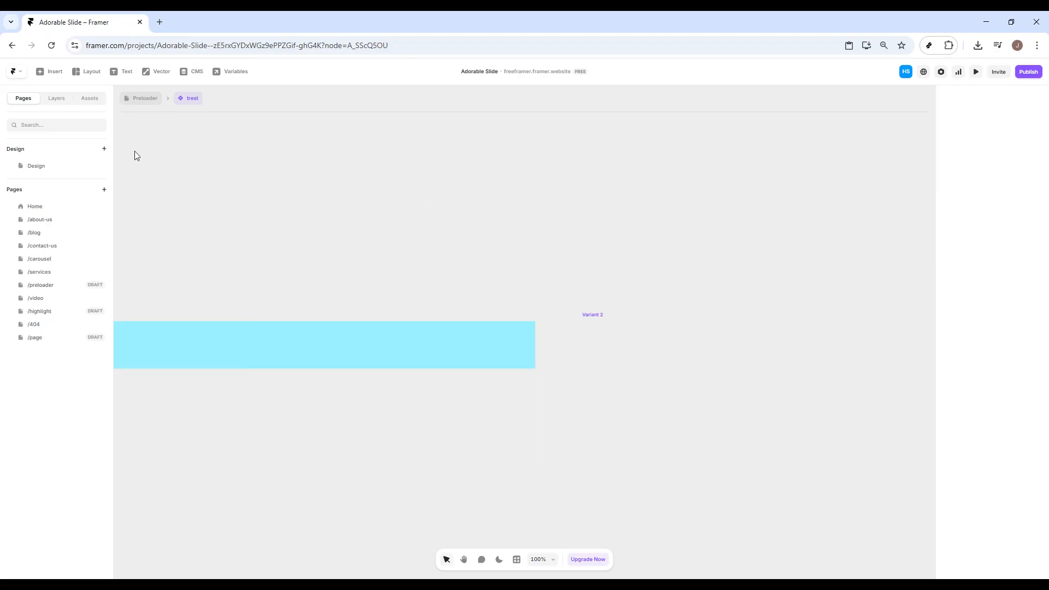
left_click_drag(425, 287, 118, 268)
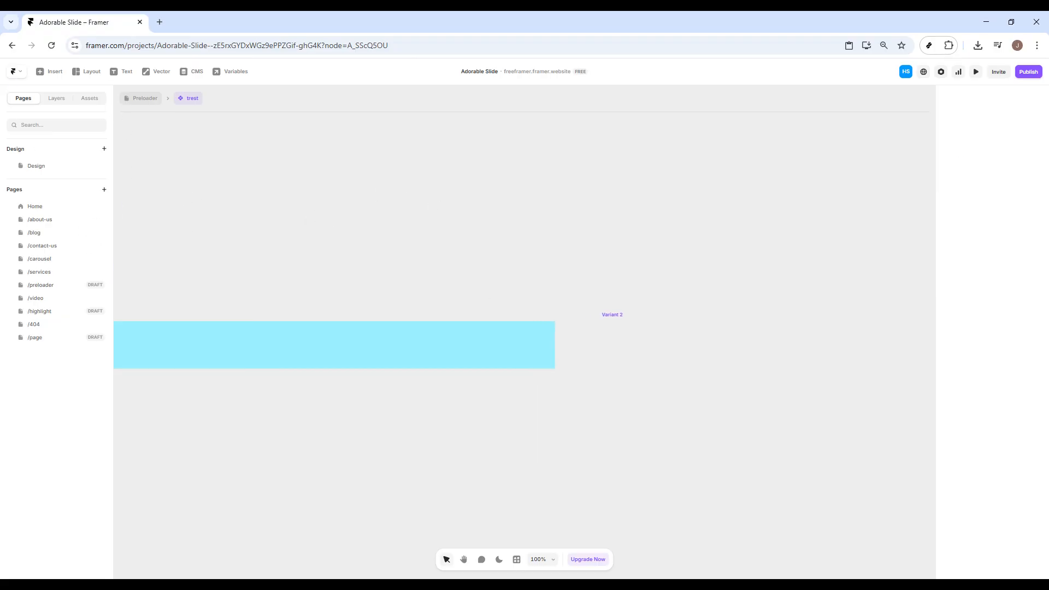
scroll(369, 257, "down", 5)
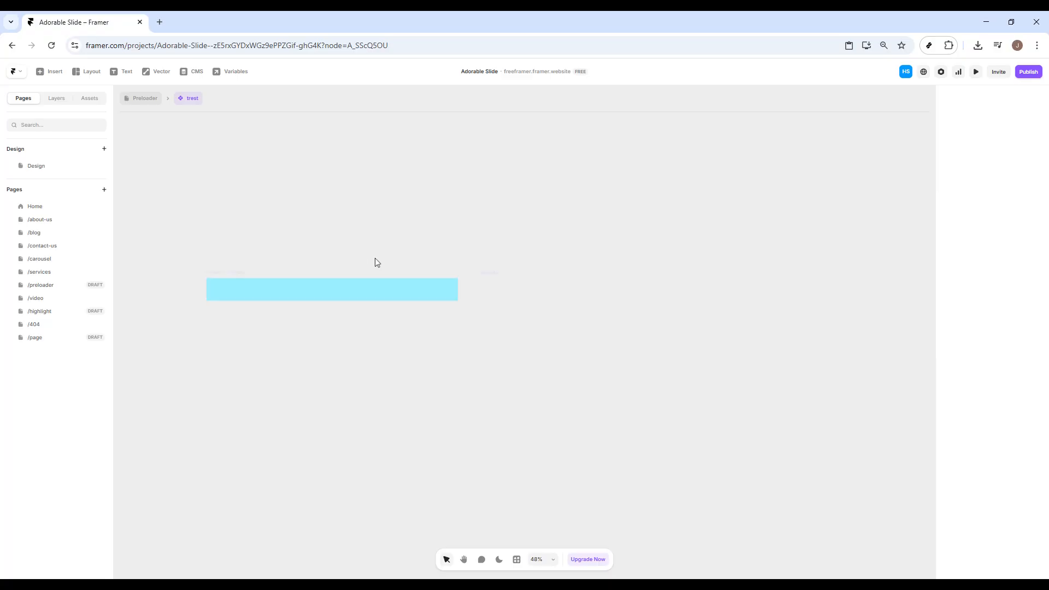